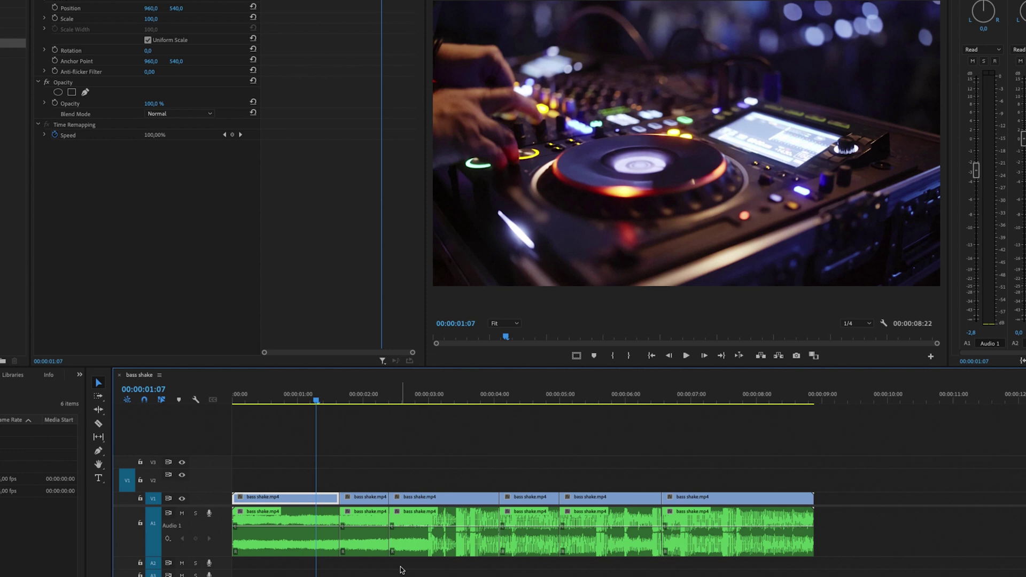
pyautogui.press('space')
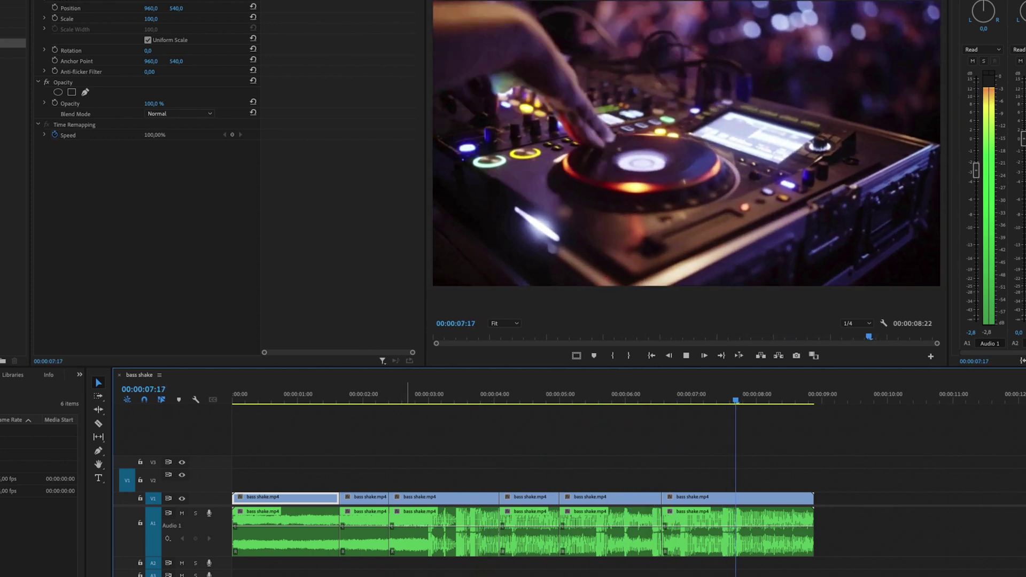
pyautogui.press('space')
pyautogui.press('d')
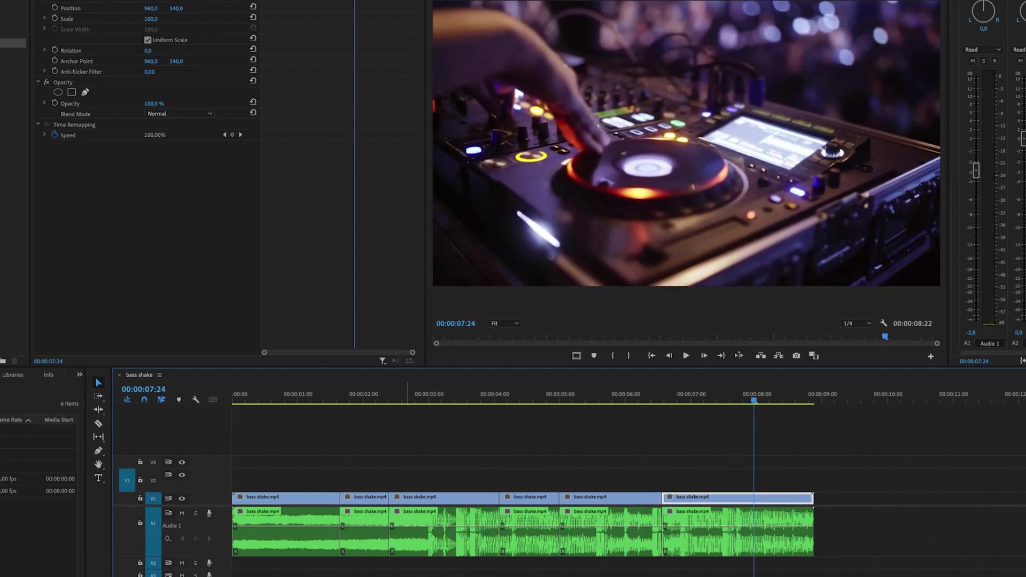
pyautogui.click(452, 398)
pyautogui.press('space')
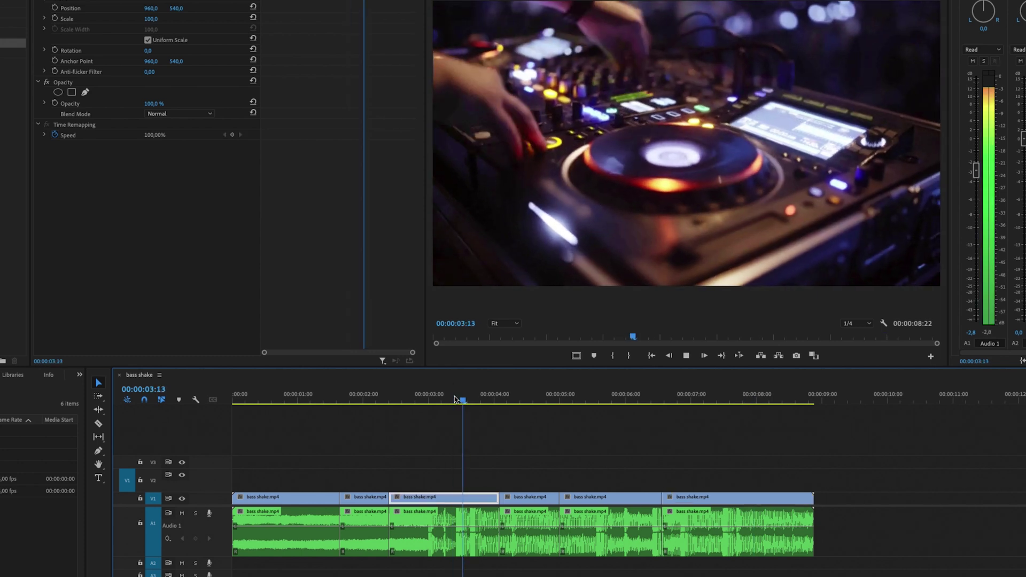
# - Add markers at the bass hits near 3:14 and 5:12 and during playback
pyautogui.click(455, 398)
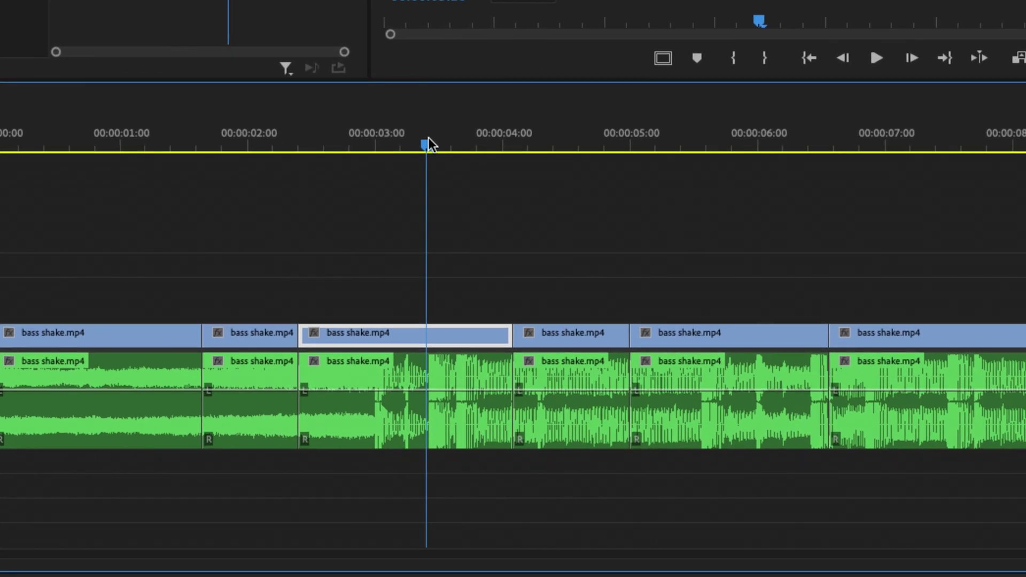
pyautogui.press('m')
pyautogui.moveTo(428, 146); pyautogui.dragTo(456, 149)
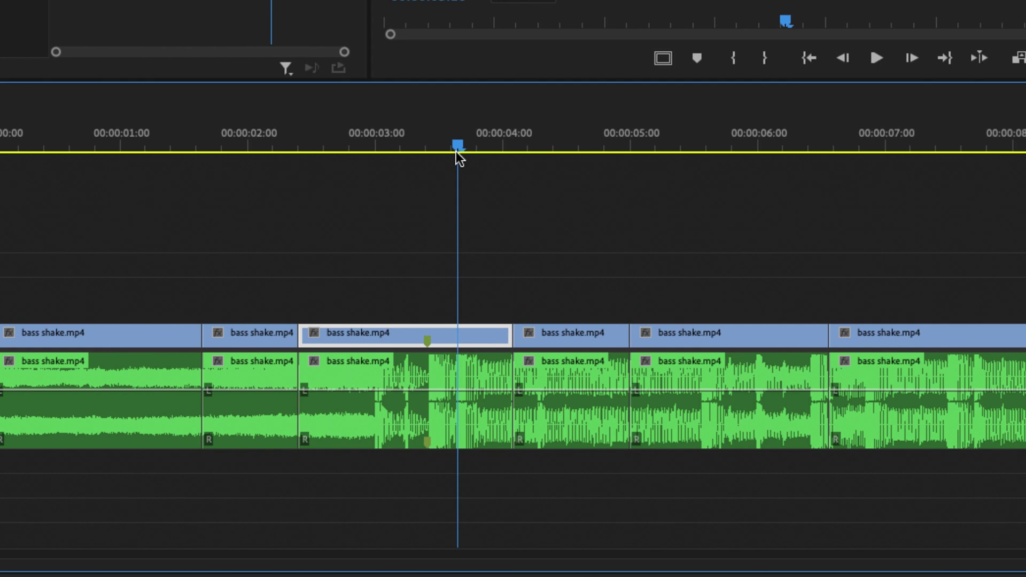
pyautogui.click(693, 140)
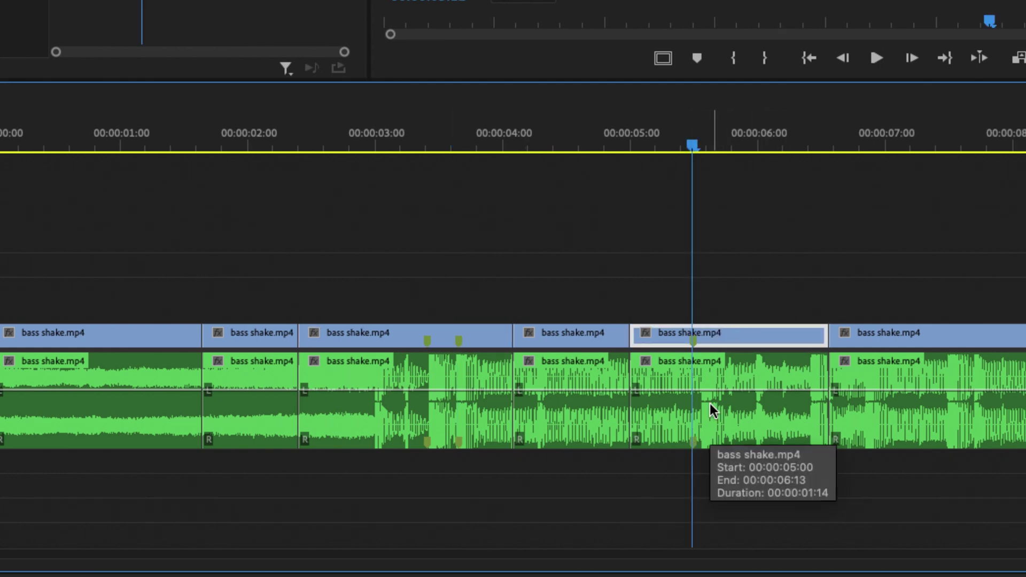
pyautogui.press('space')
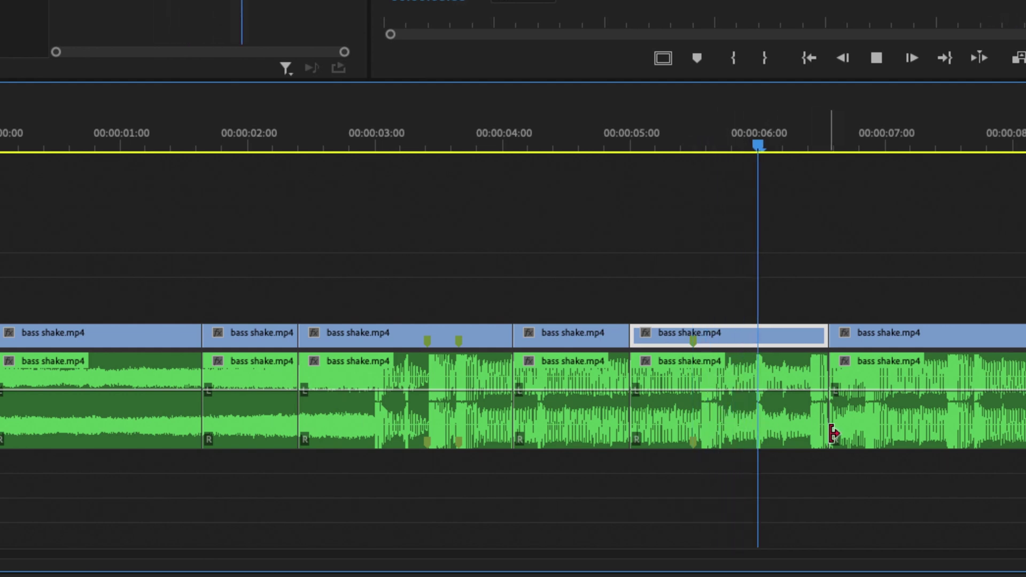
pyautogui.press('m')
pyautogui.press('m')
pyautogui.press('m')
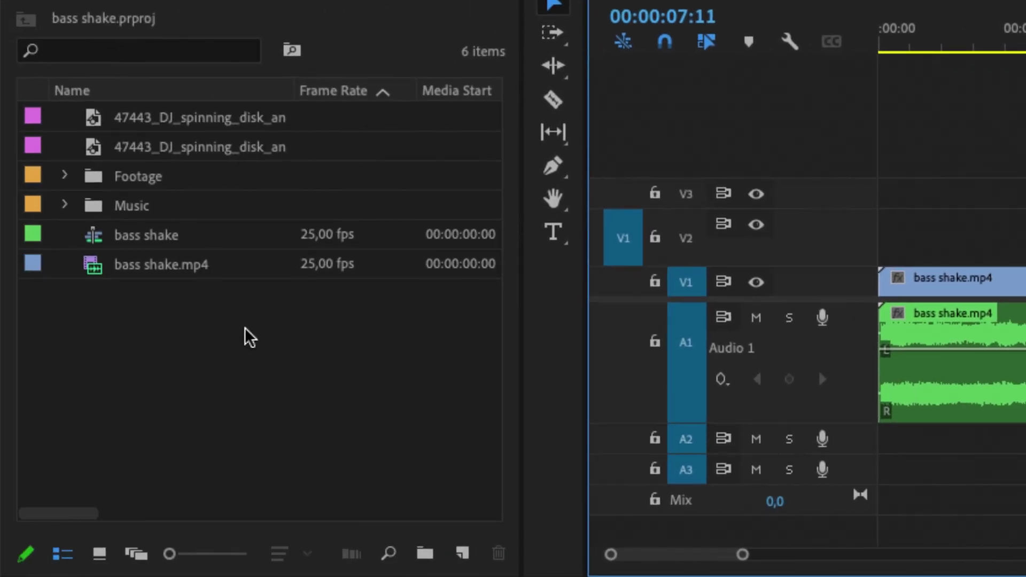
# - Create a new 1920×1080 adjustment layer in the Project panel
pyautogui.rightClick(247, 317)
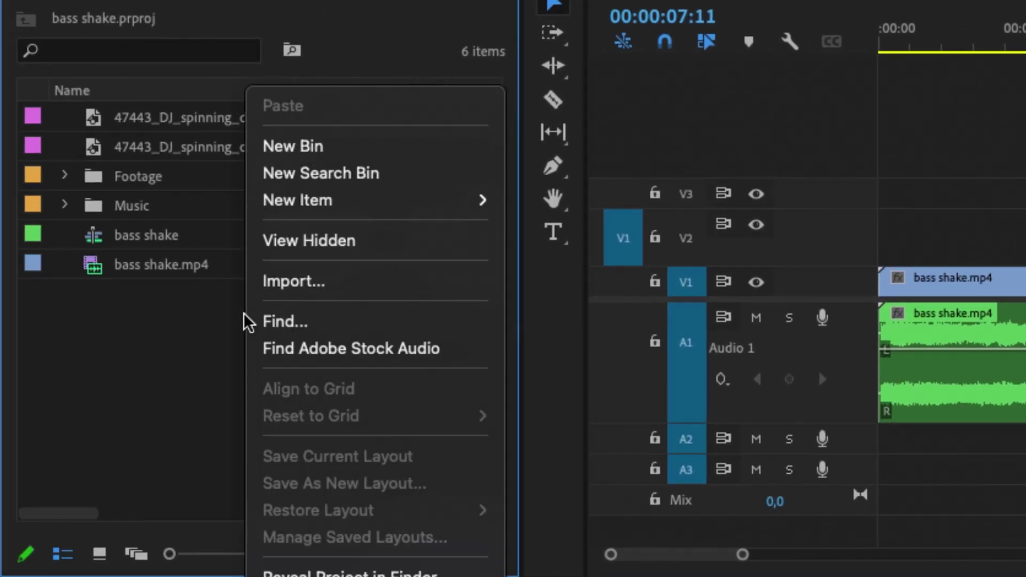
pyautogui.moveTo(425, 205)
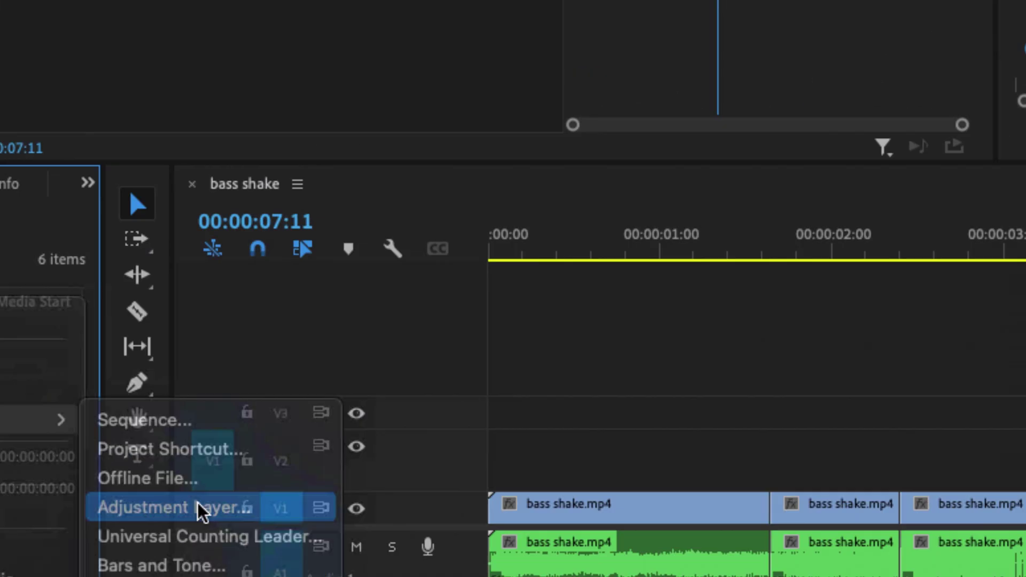
pyautogui.click(609, 282)
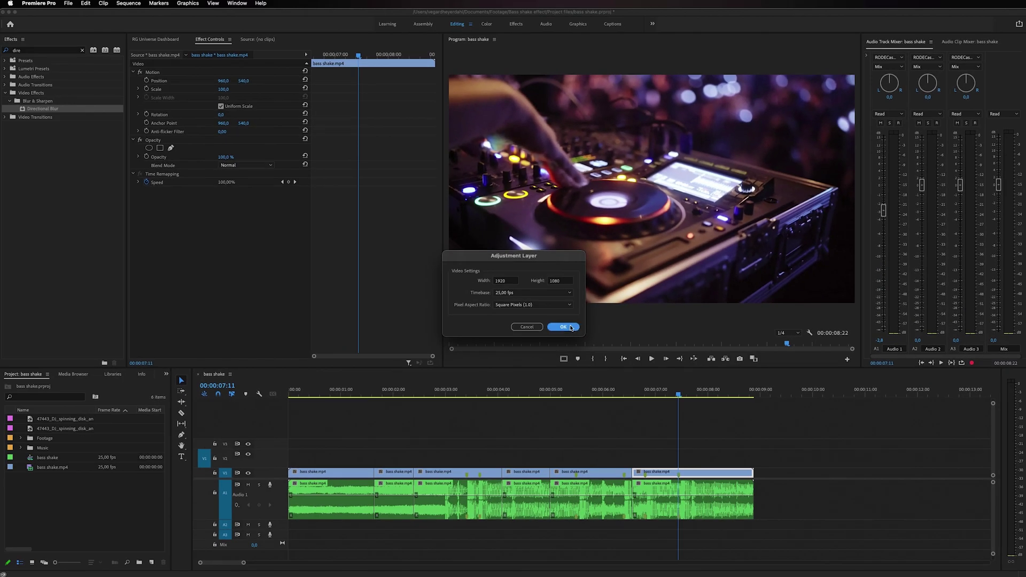
pyautogui.click(712, 418)
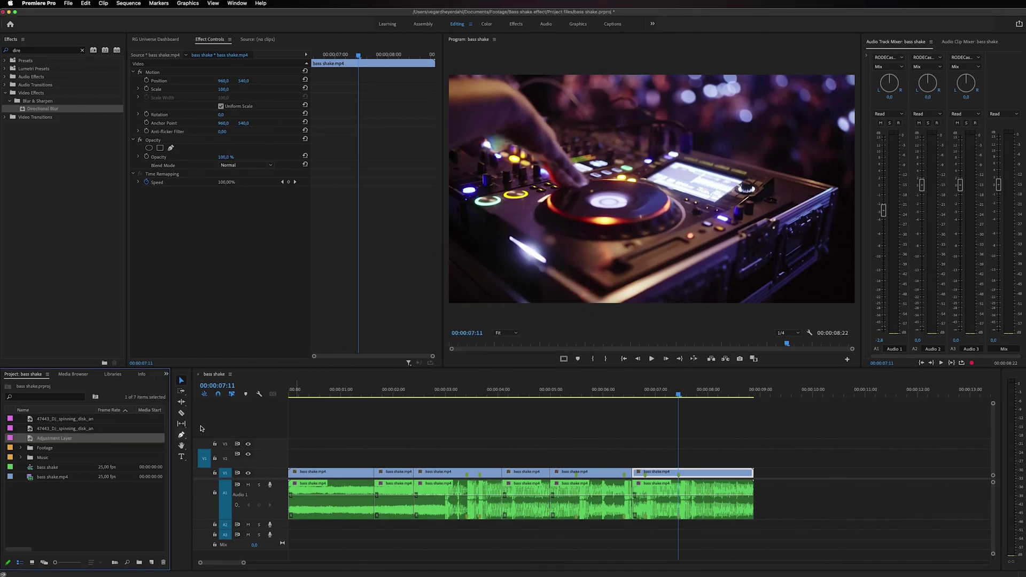
# - Place the adjustment layer on V2, starting at the first bass-hit marker
pyautogui.moveTo(27, 439); pyautogui.dragTo(470, 440)
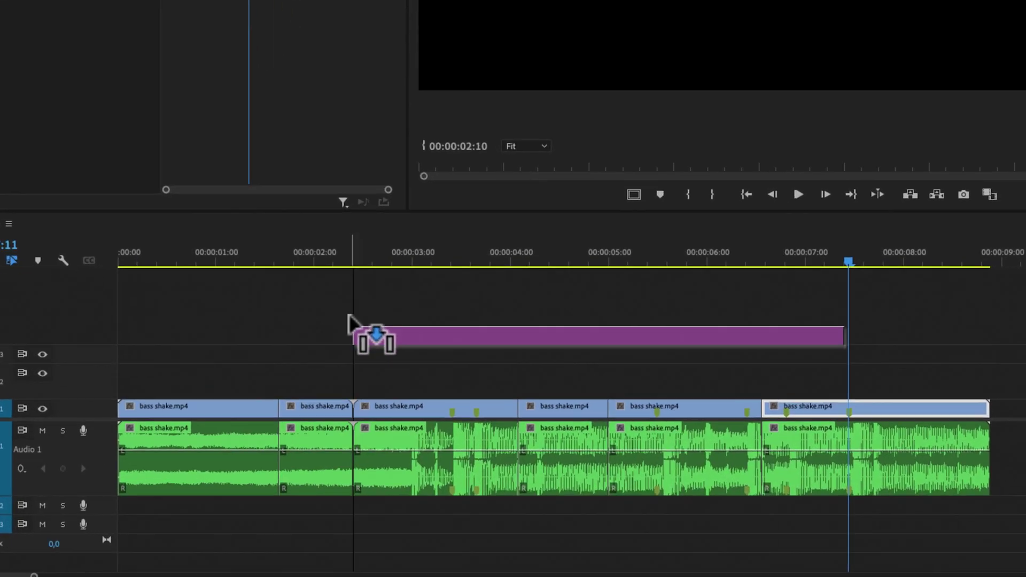
pyautogui.moveTo(496, 332); pyautogui.dragTo(517, 361)
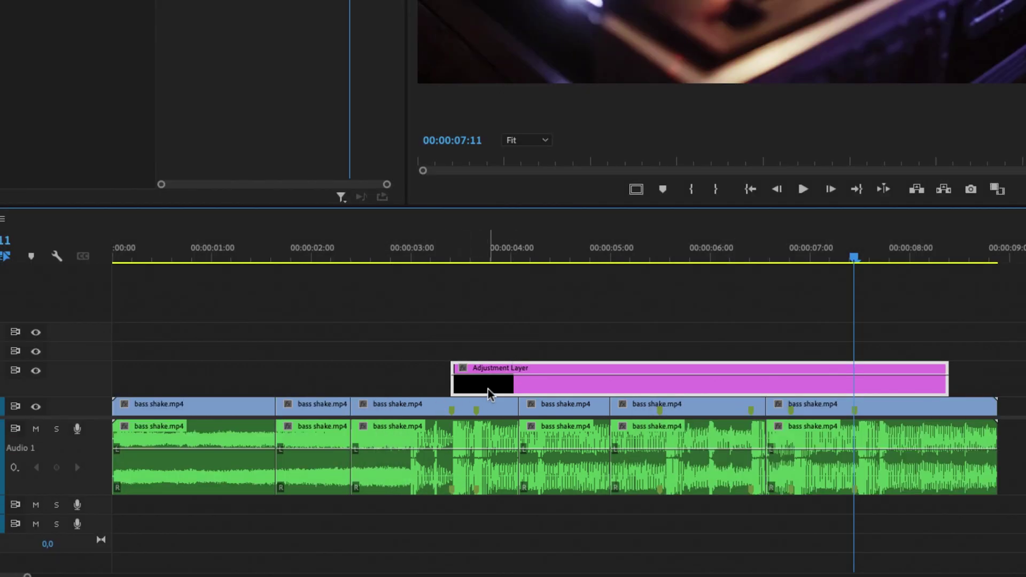
pyautogui.moveTo(487, 392); pyautogui.dragTo(482, 386)
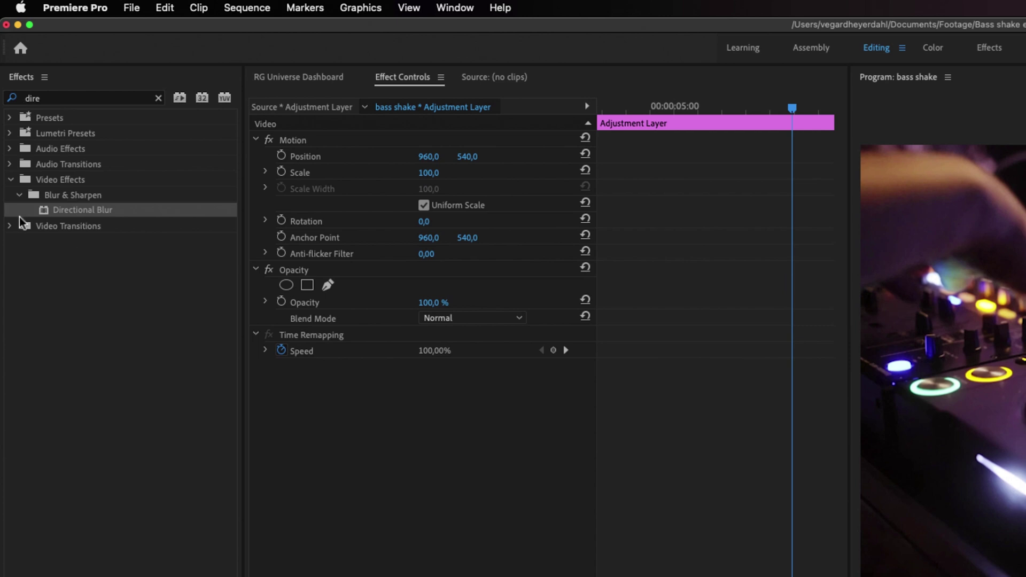
# - Apply Directional Blur to the adjustment layer and set its Blur Length to 40
pyautogui.moveTo(43, 215); pyautogui.dragTo(360, 329)
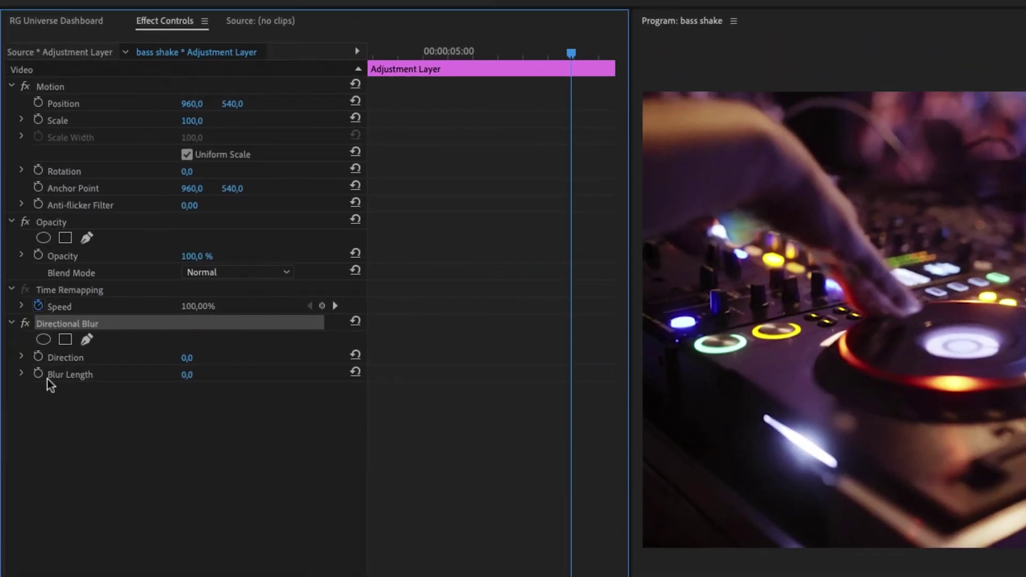
pyautogui.click(187, 375)
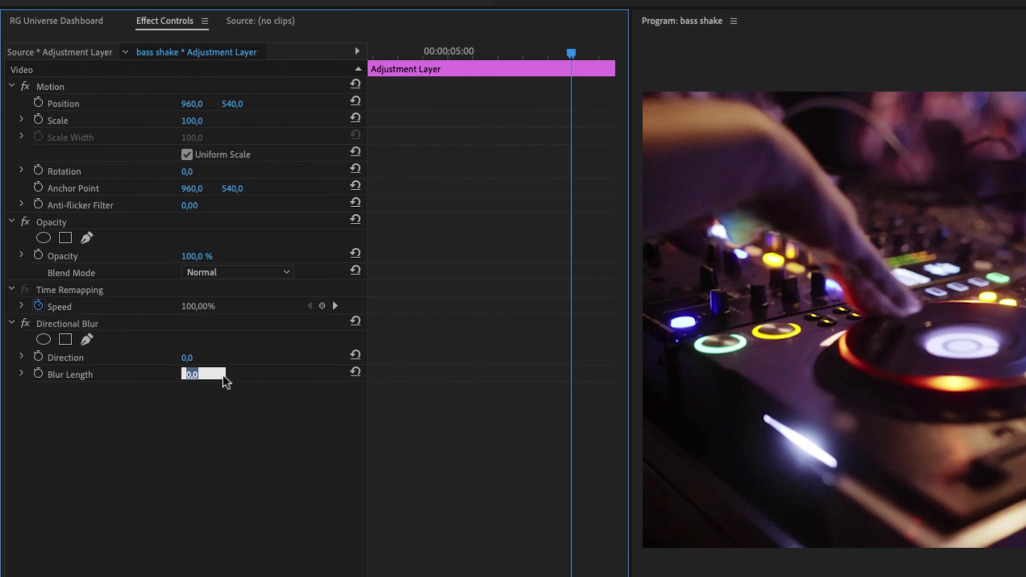
pyautogui.write('40')
pyautogui.press('Return')
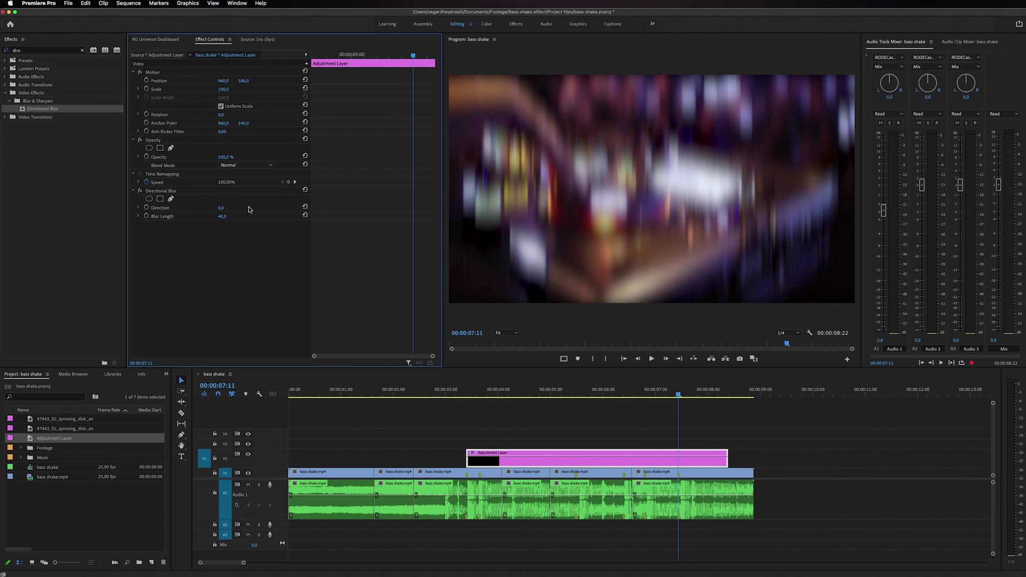
pyautogui.moveTo(226, 220)
pyautogui.mouseDown()
pyautogui.moveTo(329, 221)
pyautogui.moveTo(214, 216)
pyautogui.mouseUp()
pyautogui.click(229, 216)
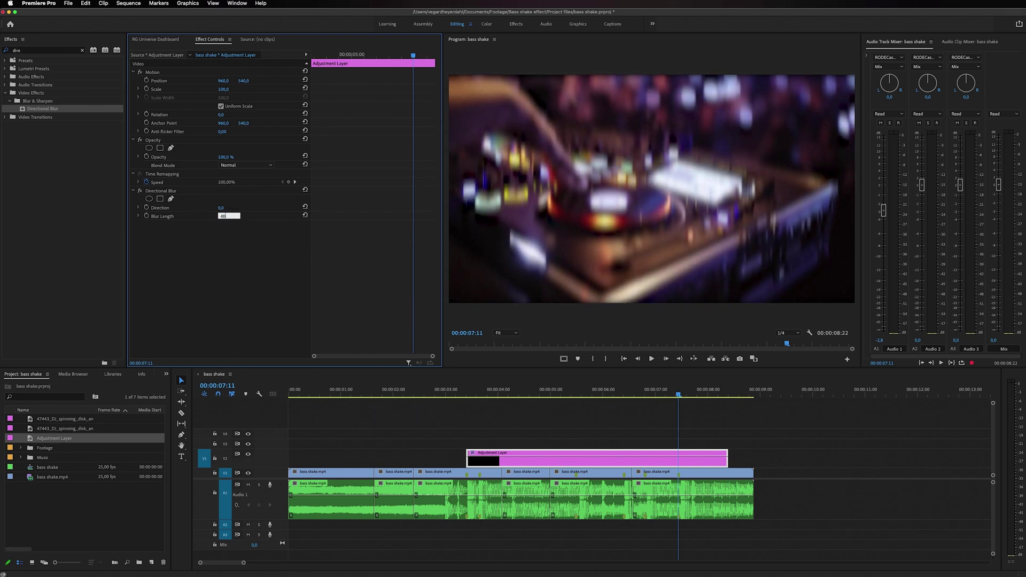
# - Commit Blur Length 40, zoom in, and make the first razor cut at 00:00:03:11
pyautogui.press('Return')
pyautogui.click(460, 395)
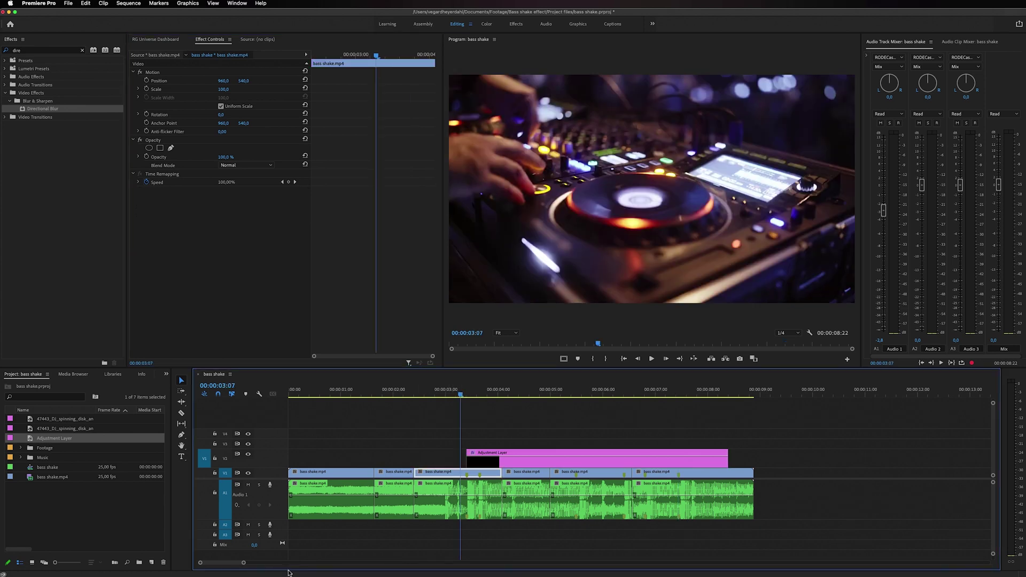
pyautogui.press('c')
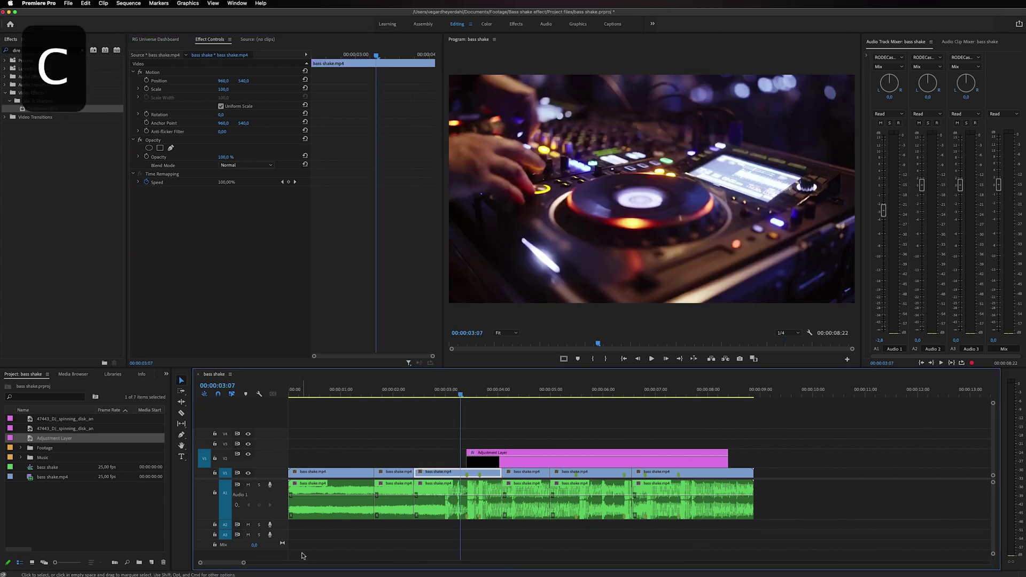
pyautogui.press('Right')
pyautogui.press('Right')
pyautogui.press('Right')
pyautogui.press('Right')
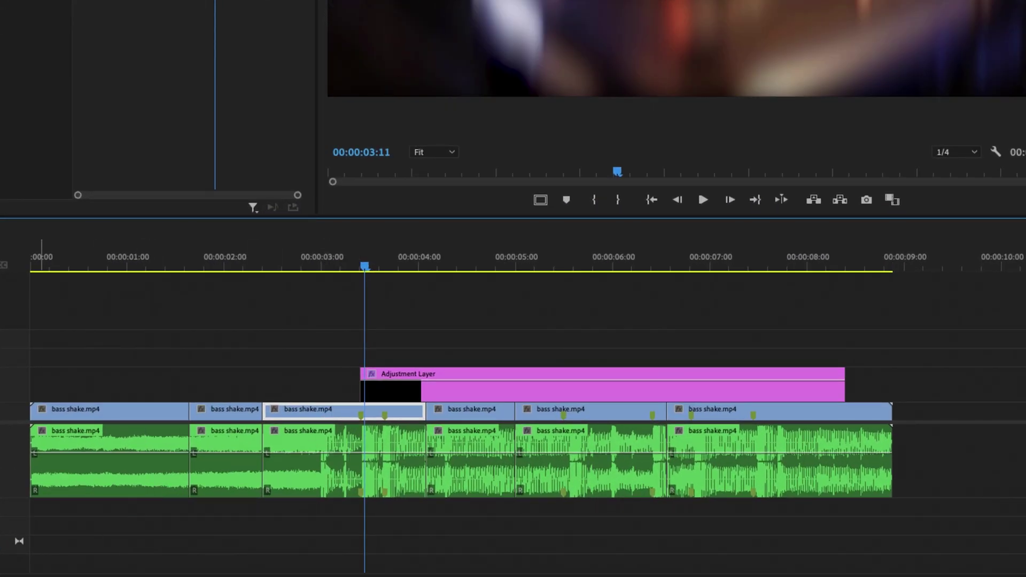
pyautogui.press('=')
pyautogui.press('=')
pyautogui.press('=')
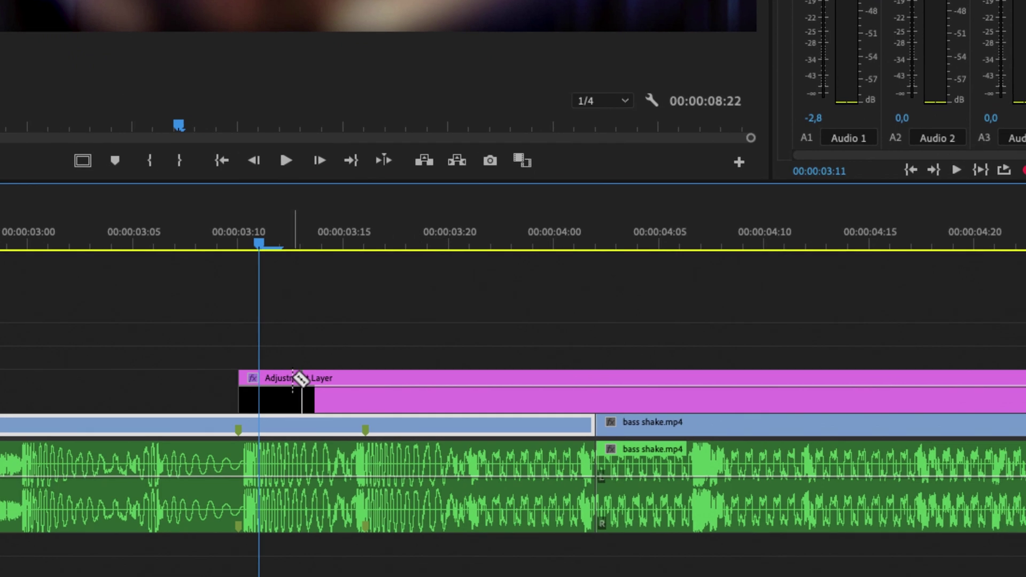
pyautogui.click(267, 379)
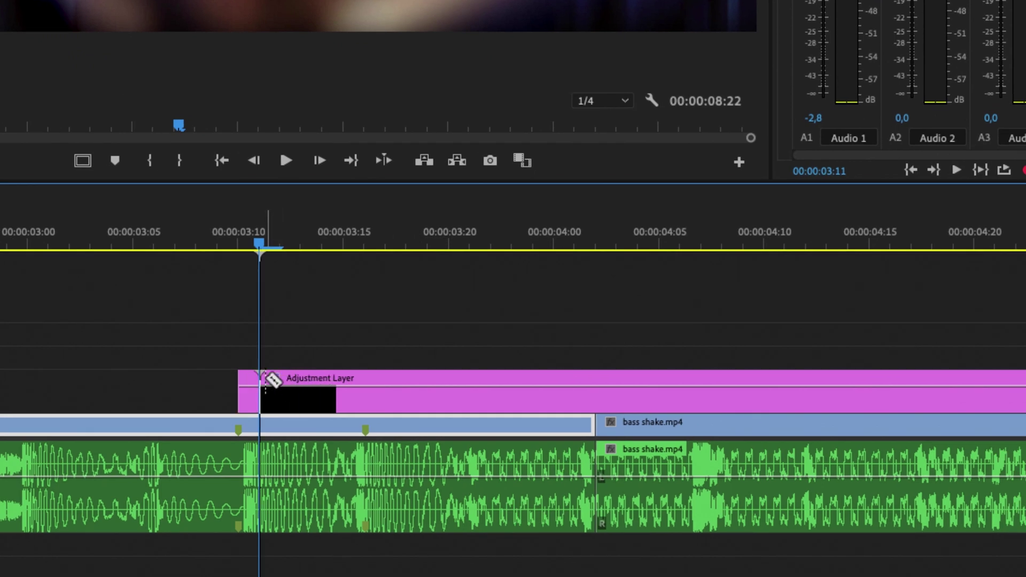
# - Cut the adjustment layer at every frame from 00:00:03:12 through 00:00:03:17
pyautogui.press('Right')
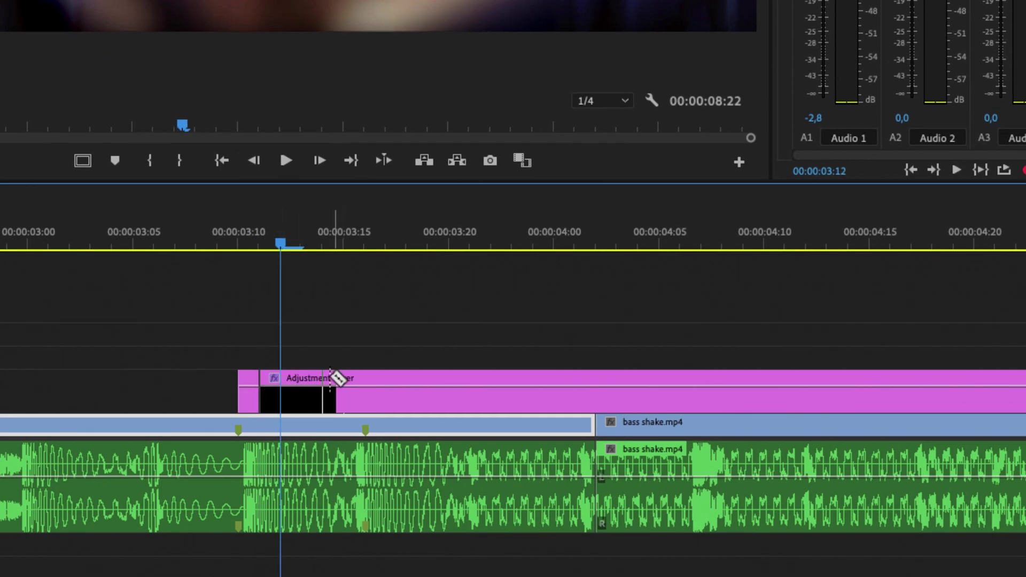
pyautogui.click(283, 375)
pyautogui.press('Right')
pyautogui.click(302, 376)
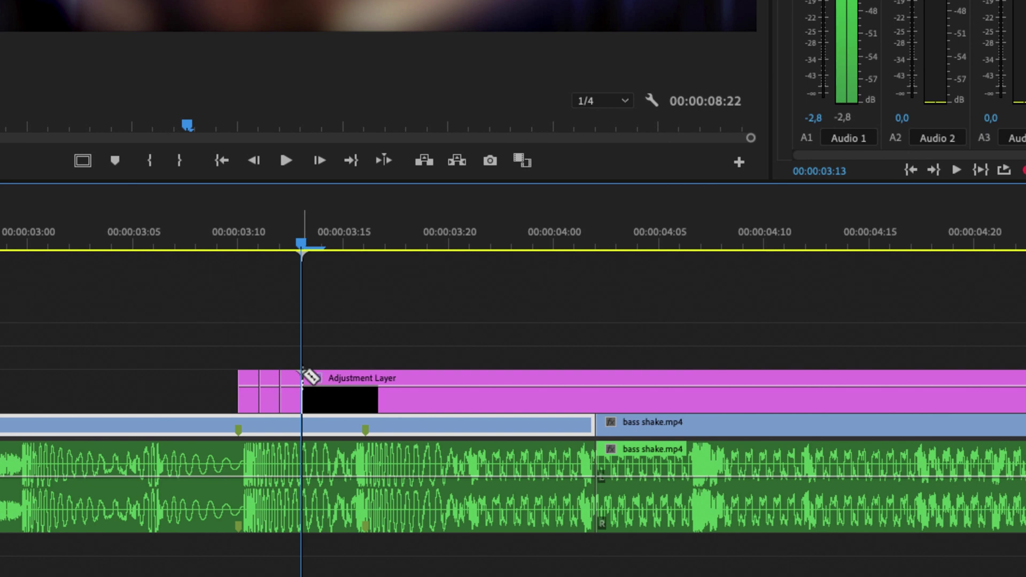
pyautogui.press('Right')
pyautogui.click(322, 375)
pyautogui.press('Right')
pyautogui.click(344, 375)
pyautogui.press('Right')
pyautogui.click(365, 375)
pyautogui.press('Right')
pyautogui.click(385, 376)
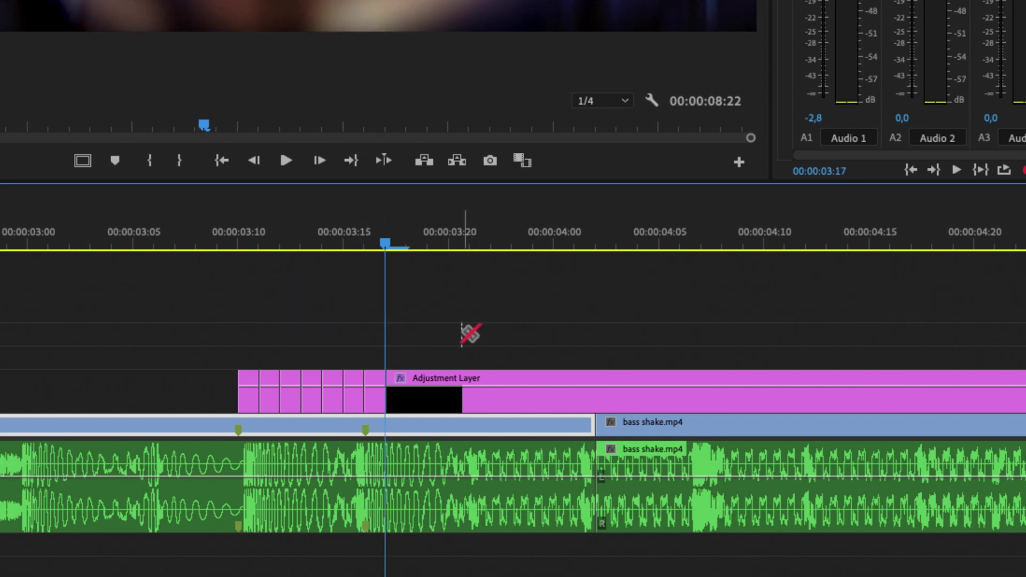
# - Delete the adjustment layer past 03:17 and an in-between slice, then select the four flashes
pyautogui.press('v')
pyautogui.click(470, 395)
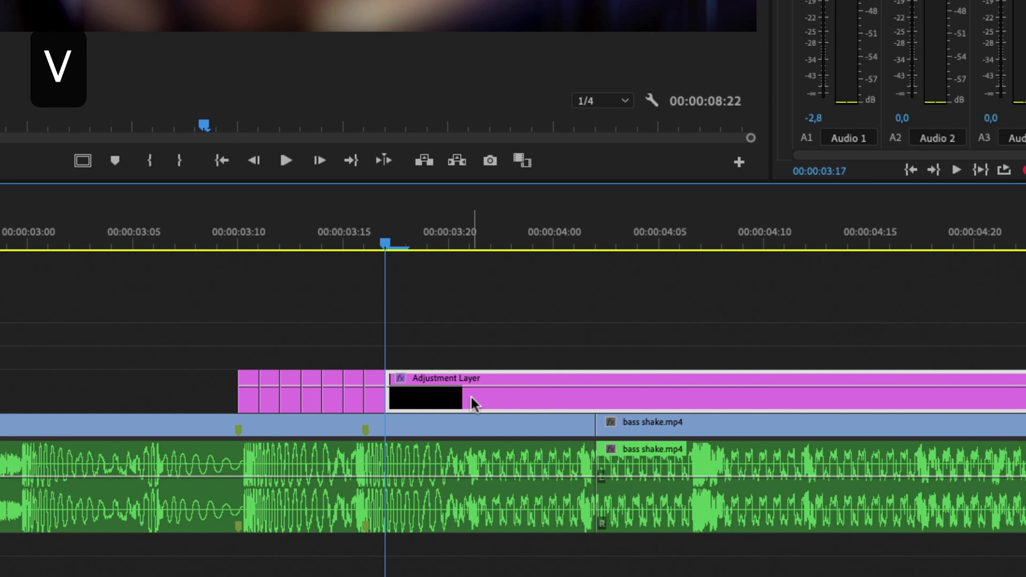
pyautogui.press('Delete')
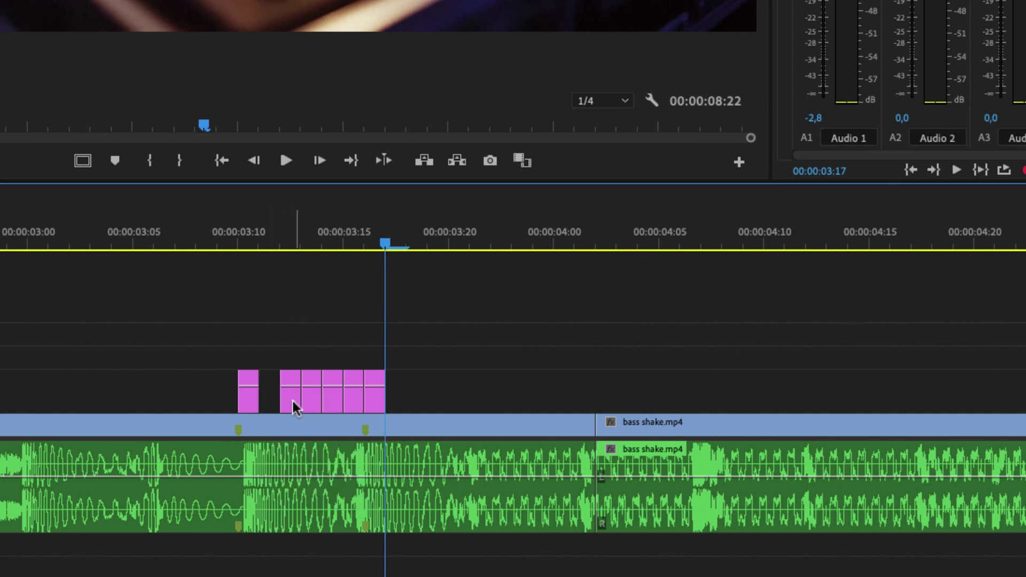
pyautogui.click(307, 398)
pyautogui.press('Delete')
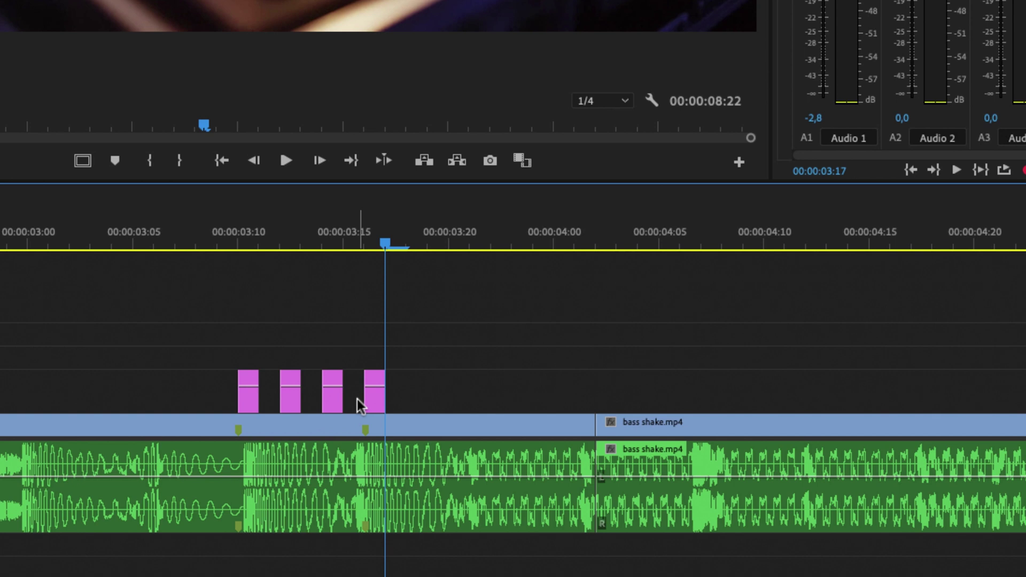
pyautogui.moveTo(308, 368); pyautogui.dragTo(194, 374)
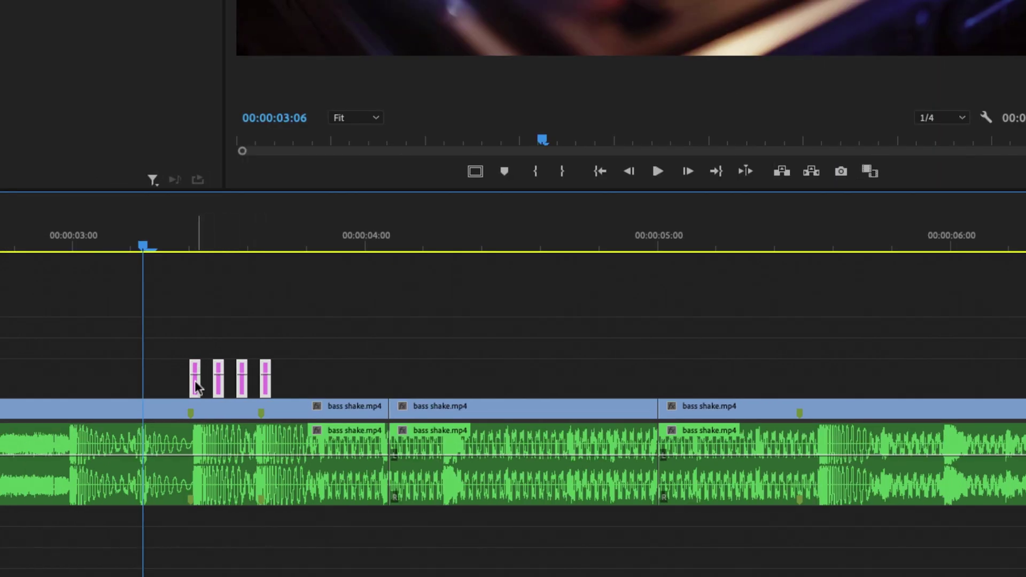
# - Copy the four blur flashes to the bass hit near 5:09, preview them, and select the copies
pyautogui.hotkey('alt', 'c')
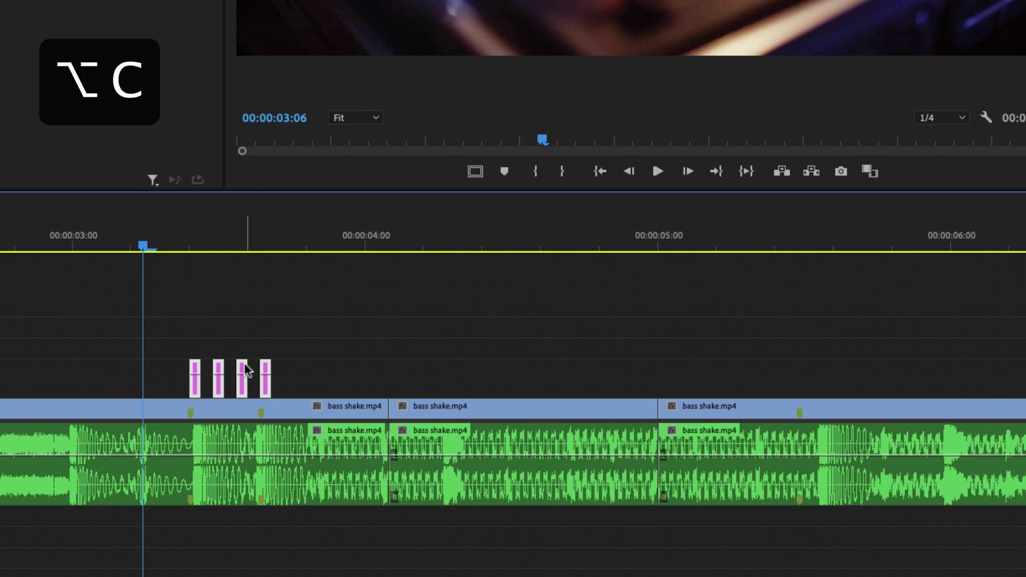
pyautogui.moveTo(244, 364); pyautogui.dragTo(852, 374)
pyautogui.click(786, 245)
pyautogui.press('space')
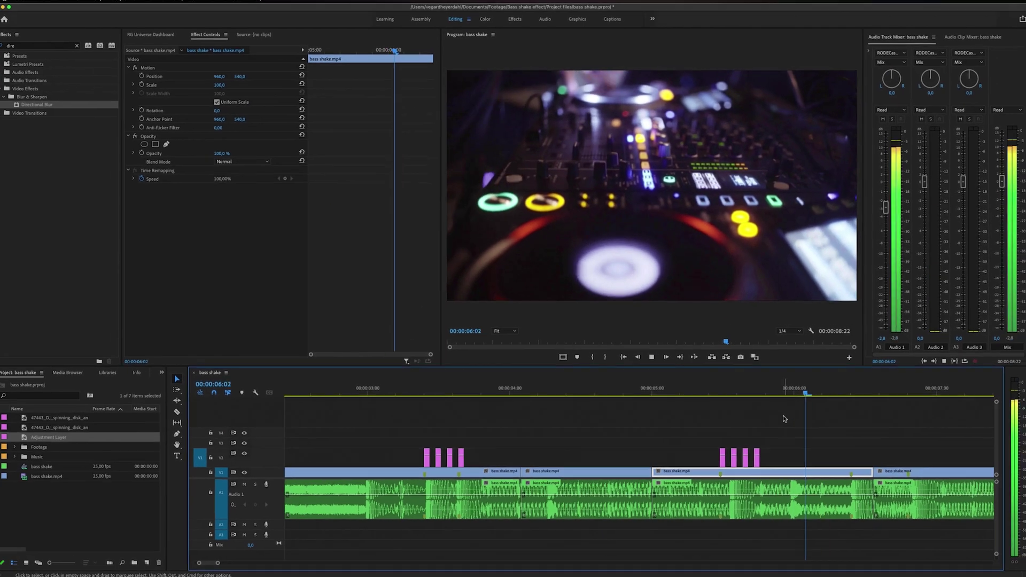
pyautogui.moveTo(757, 427); pyautogui.dragTo(851, 458)
pyautogui.moveTo(222, 562); pyautogui.dragTo(276, 561)
pyautogui.click(373, 393)
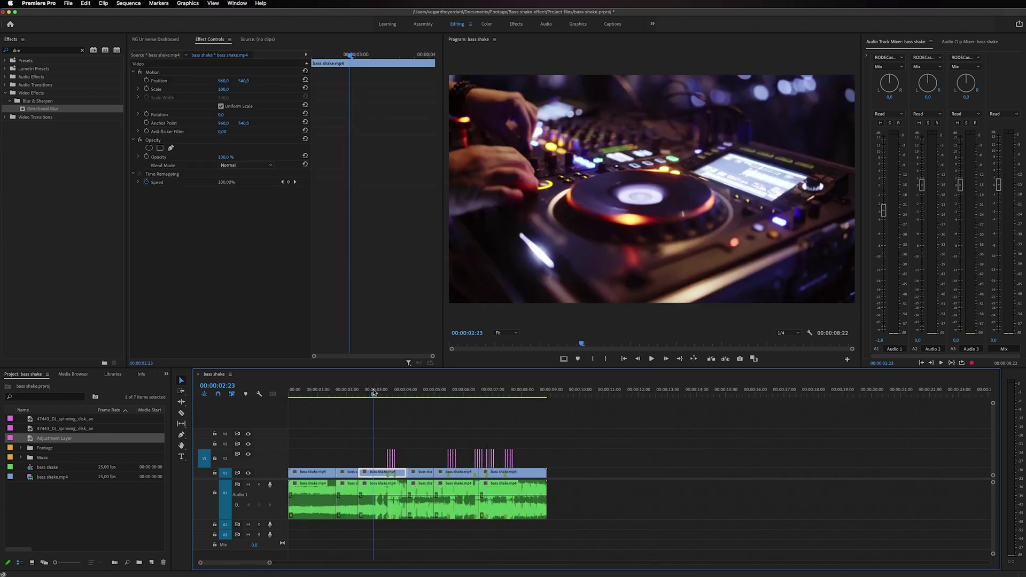
pyautogui.press('space')
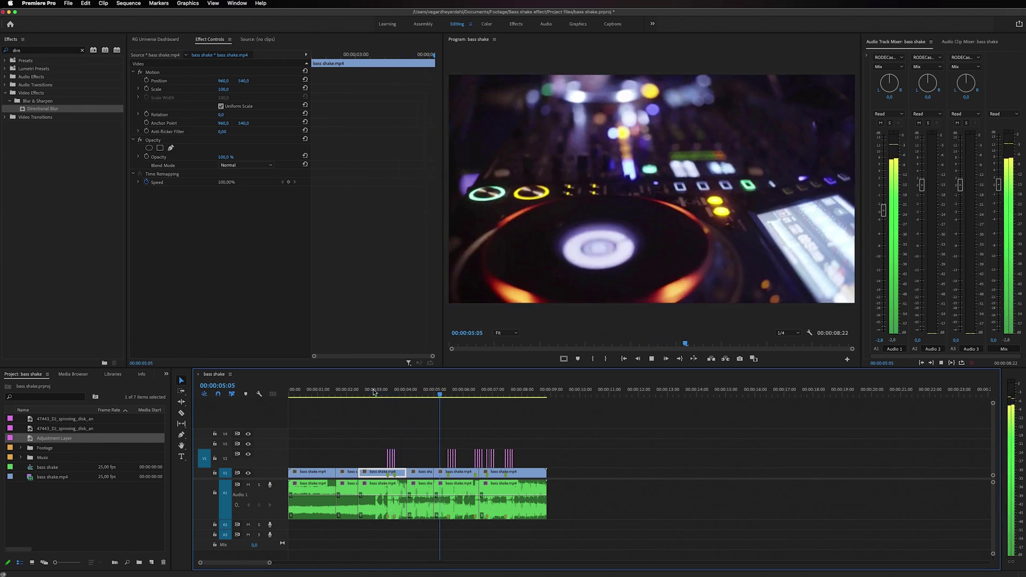